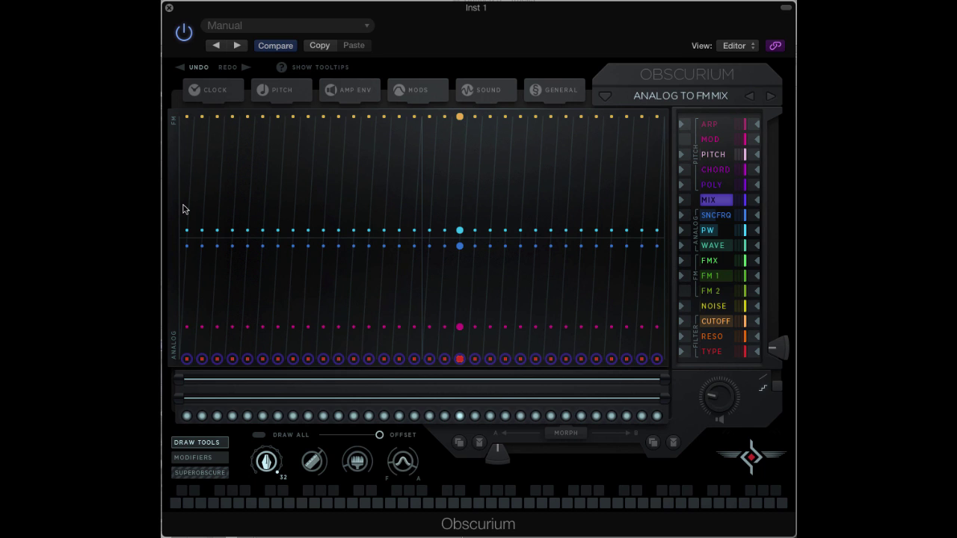
# Select the FM 1 lane and draw two rising sawtooth ramps across all steps with Draw Table tool 2.
pyautogui.click(187, 359)
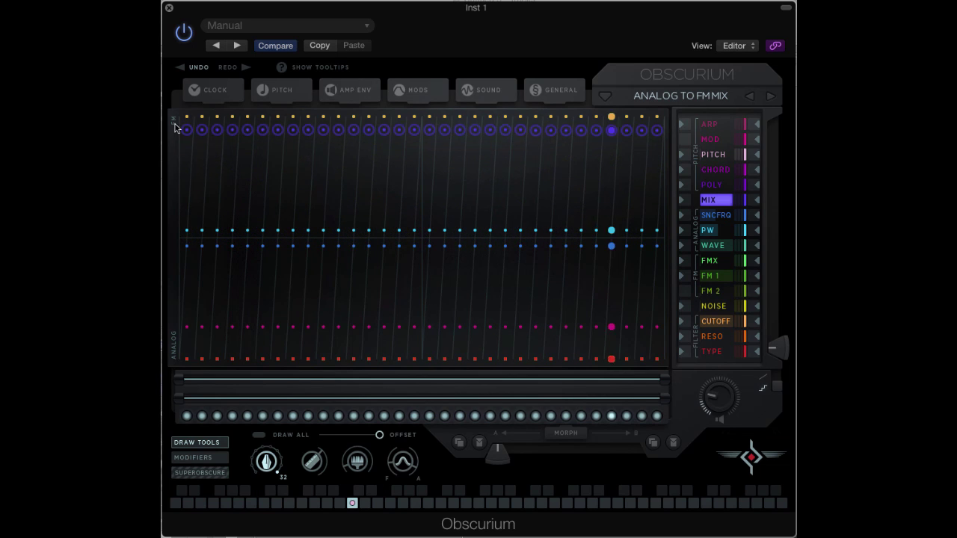
pyautogui.click(312, 466)
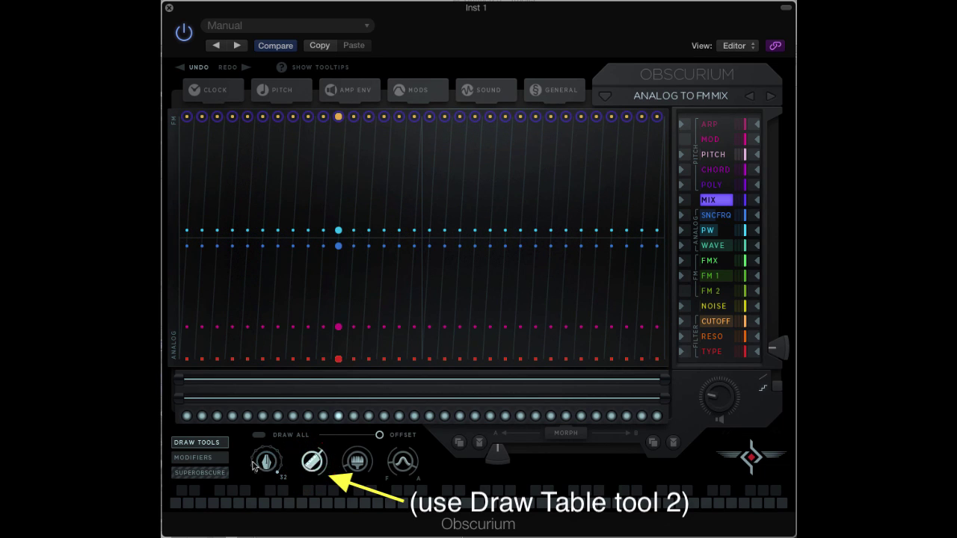
pyautogui.moveTo(188, 359); pyautogui.dragTo(444, 341)
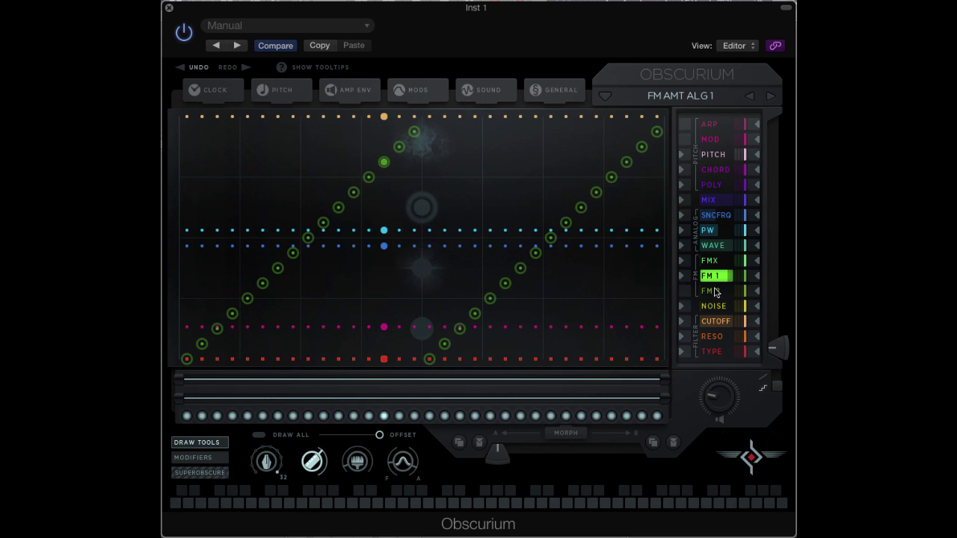
# Open the SOUND panel showing oscillator spread, FM routing, ratio, pan spread and chorus, delay and reverb.
pyautogui.click(497, 91)
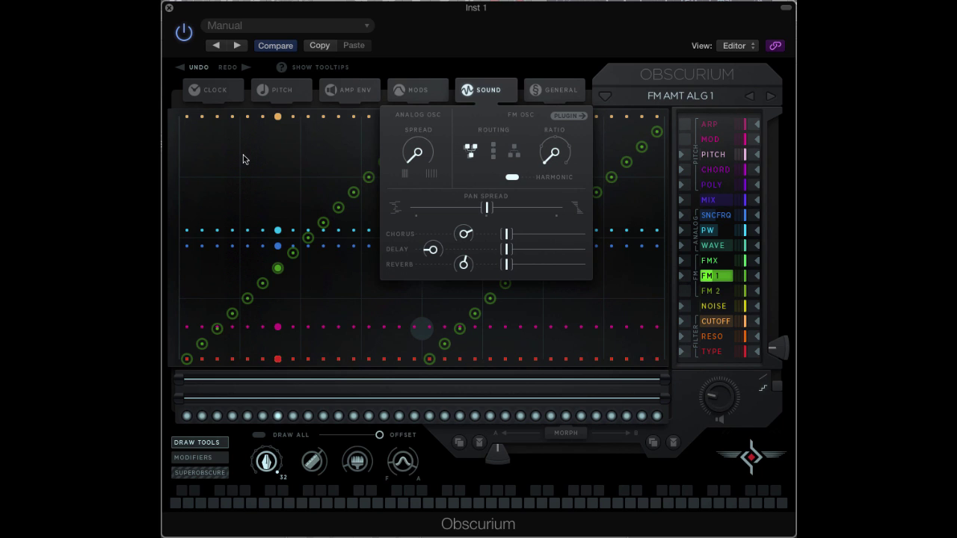
# Push every FM 1 step to full and turn up the FM oscillator Ratio knob in the Sound panel.
pyautogui.click(187, 118)
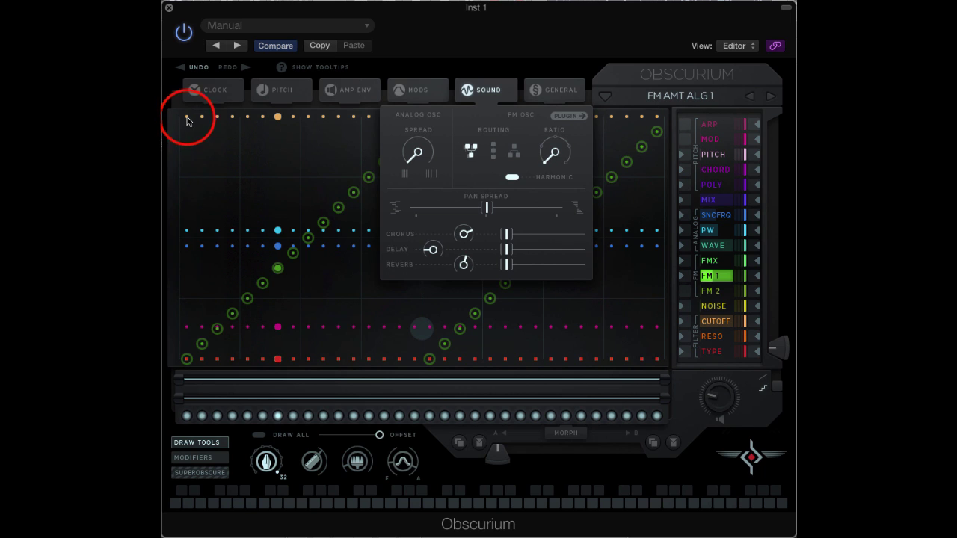
pyautogui.click(486, 90)
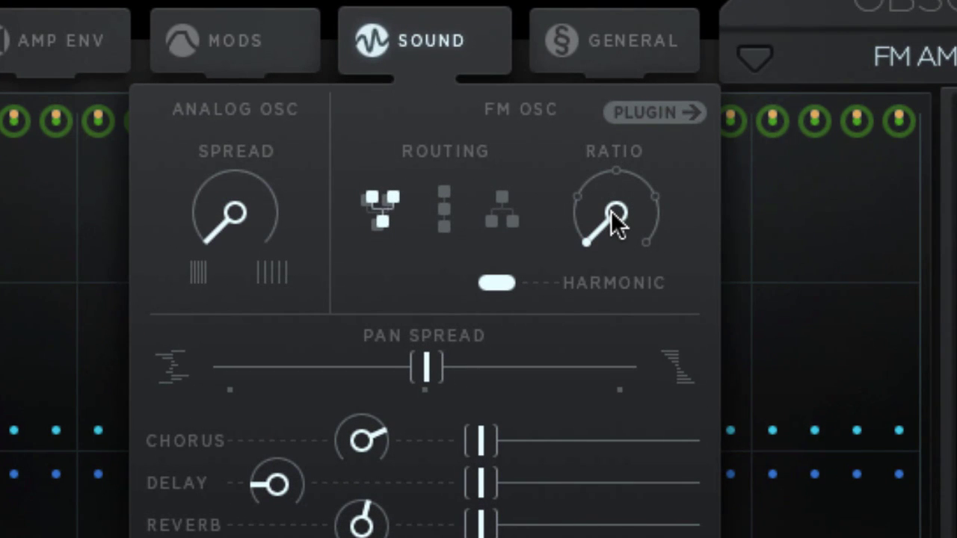
pyautogui.moveTo(611, 211); pyautogui.dragTo(624, 0)
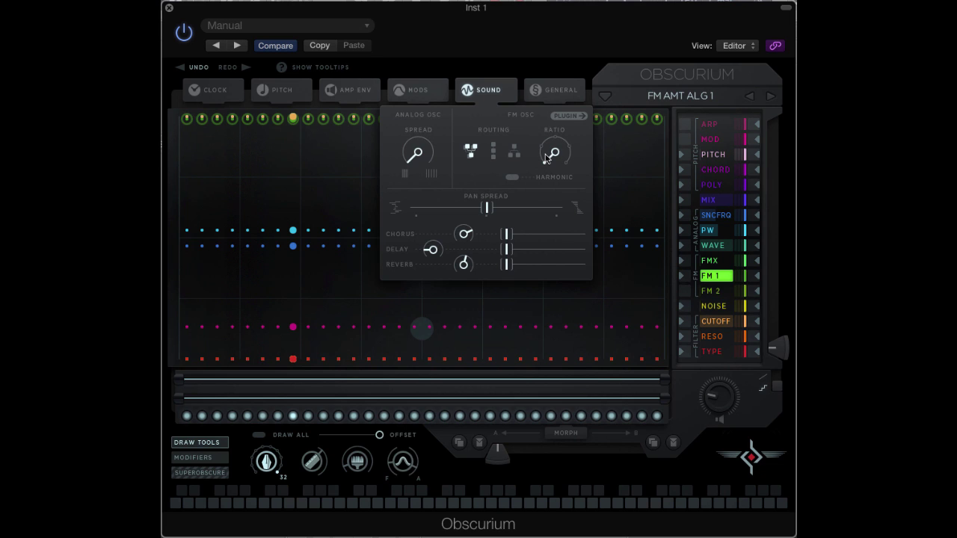
pyautogui.scroll(-2, 547, 154)
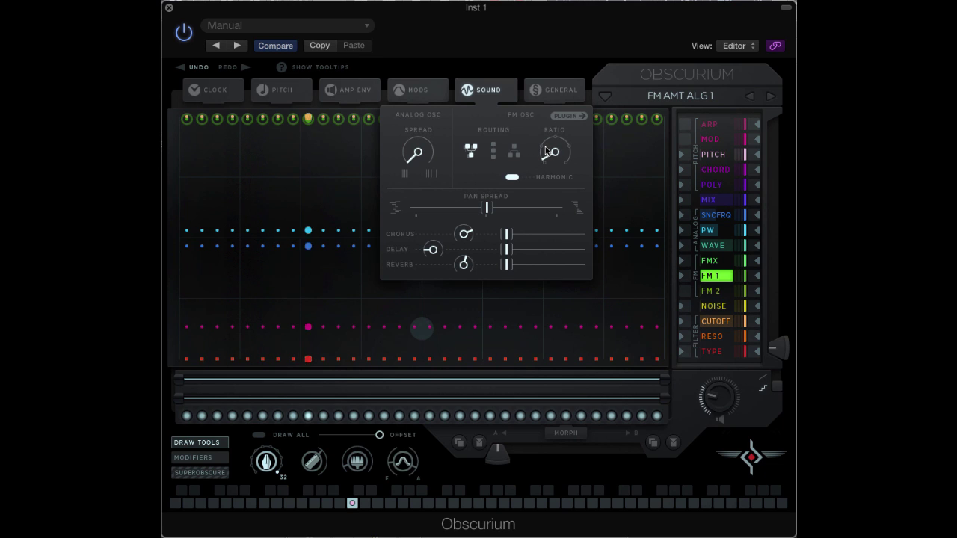
pyautogui.scroll(2, 547, 151)
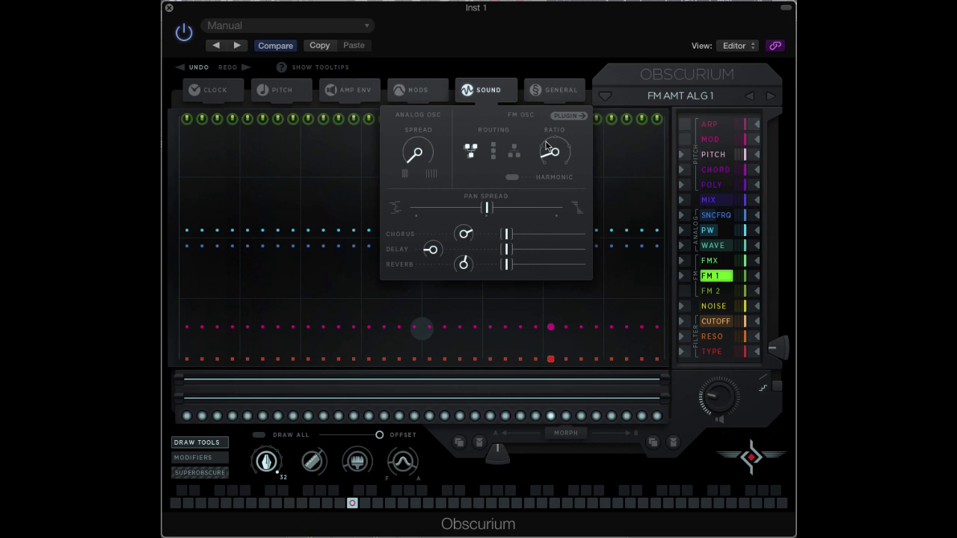
pyautogui.scroll(2, 547, 144)
pyautogui.scroll(-2, 547, 142)
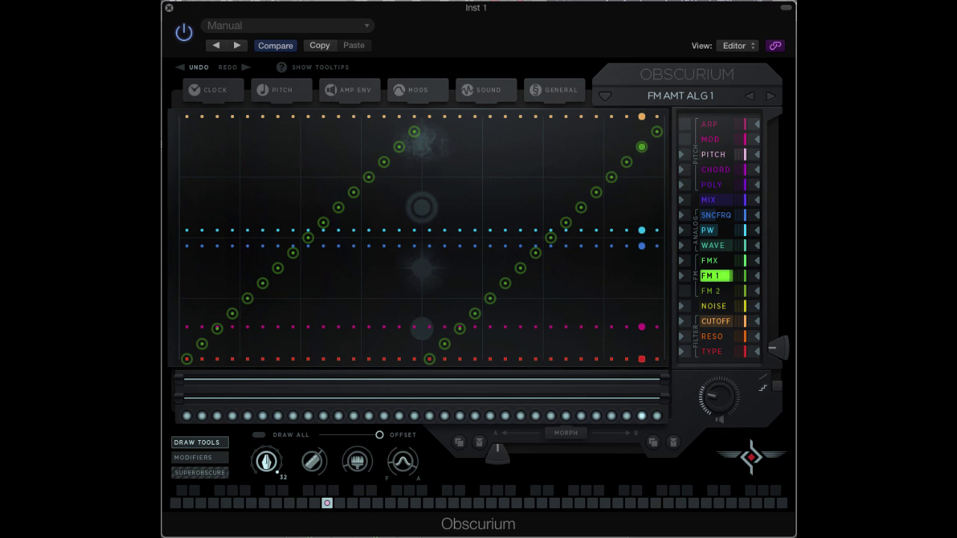
# Advance through FM AMT ALG 2 to ALG 3, check its FM routing, and open the Synthesis Examples list.
pyautogui.click(771, 97)
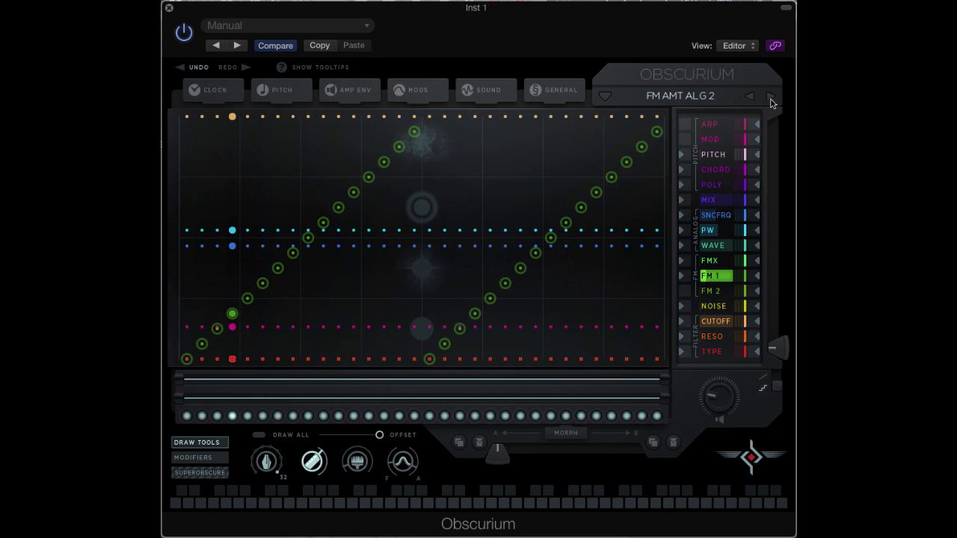
pyautogui.click(771, 97)
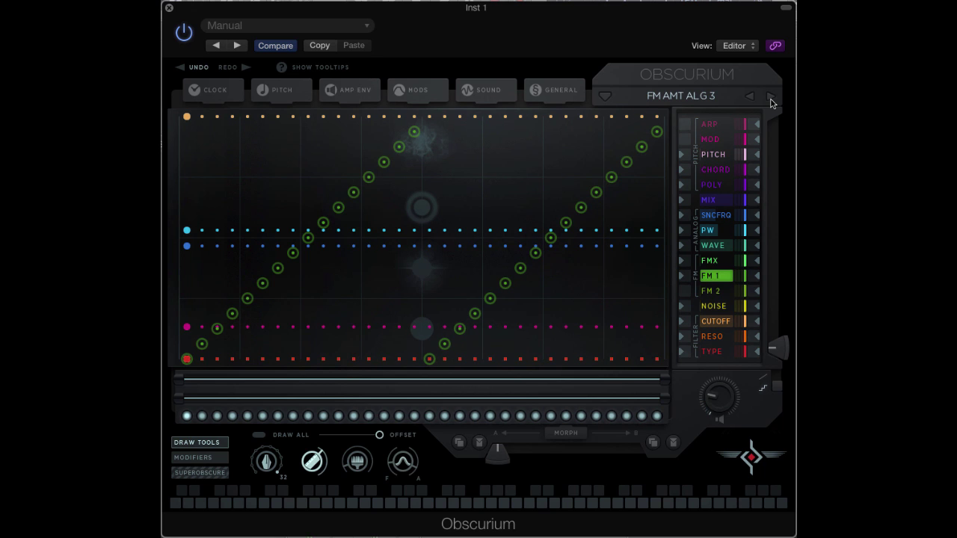
pyautogui.click(485, 93)
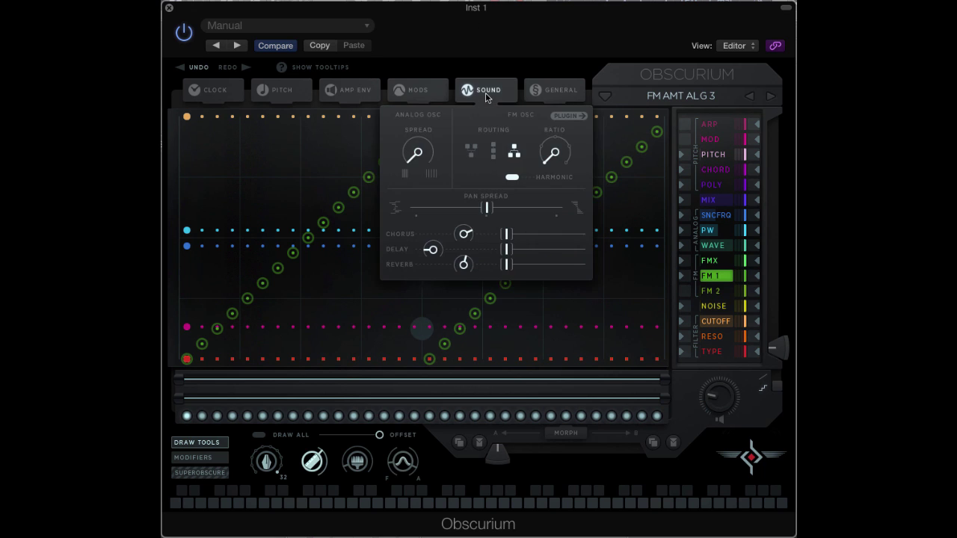
pyautogui.click(687, 95)
pyautogui.moveTo(590, 460)
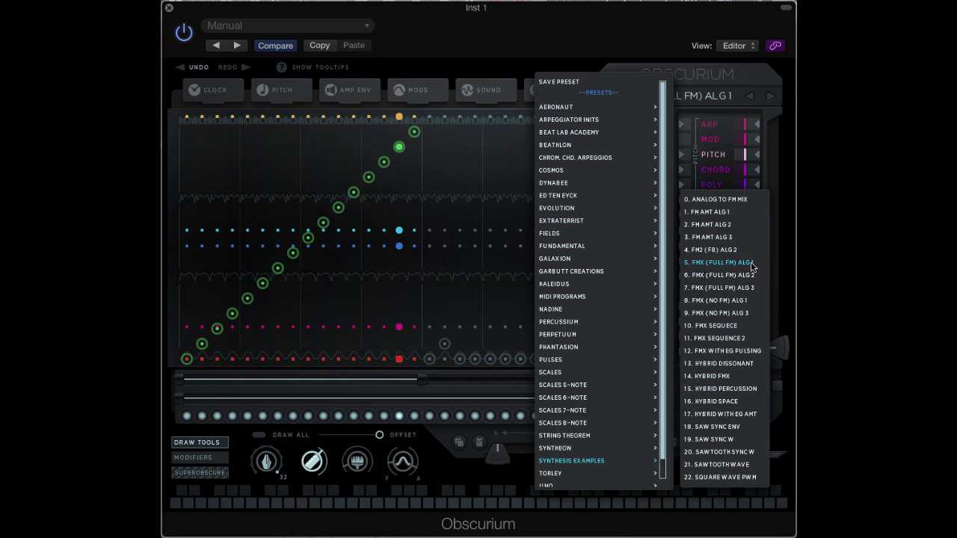
# Keep FMX (FULL FM) ALG 1, then cycle through its ALG 2 and ALG 3 presets back to ALG 1.
pyautogui.click(639, 17)
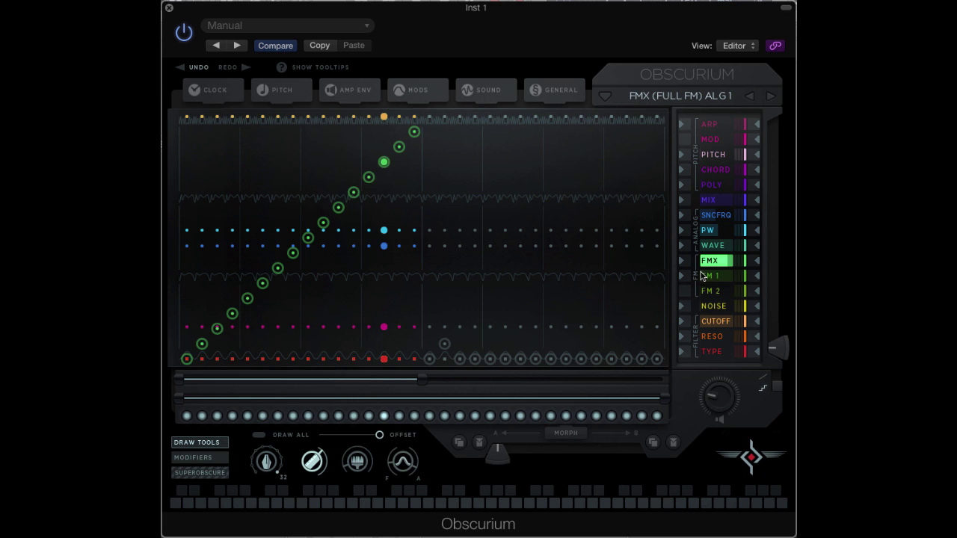
pyautogui.click(770, 97)
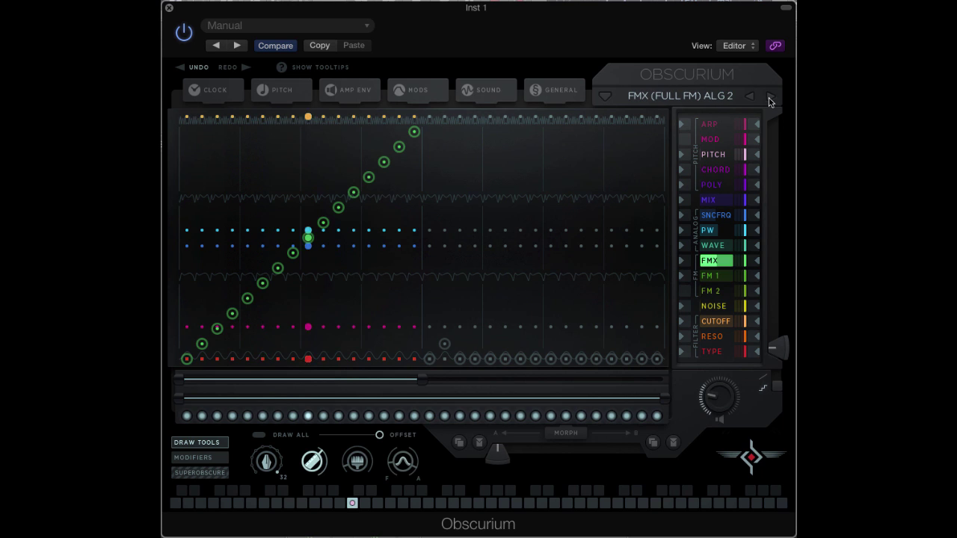
pyautogui.click(769, 97)
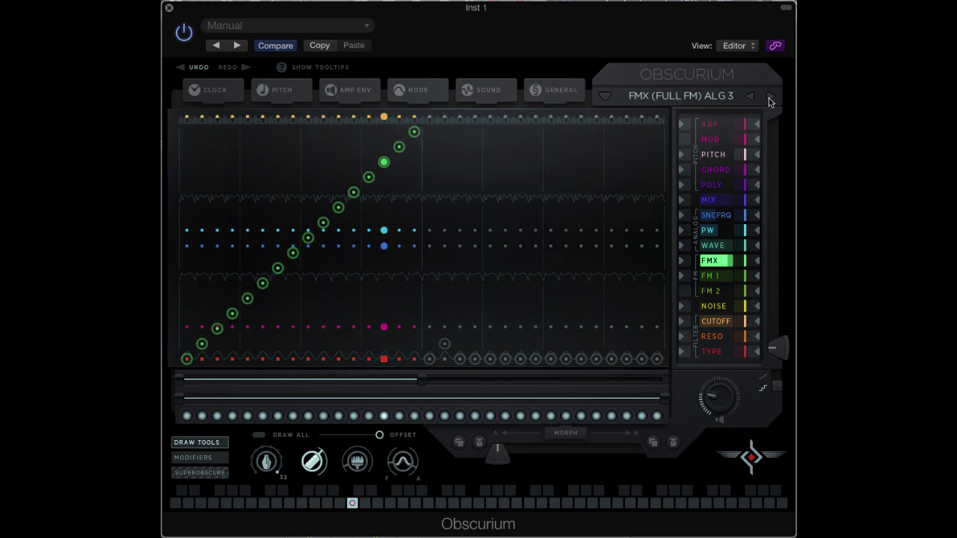
pyautogui.click(769, 98)
# Step to FMX (NO FM) ALG 1, set FM routing to the third algorithm, and show FM2 (FB) ALG 2's FM 2 lane.
pyautogui.click(486, 90)
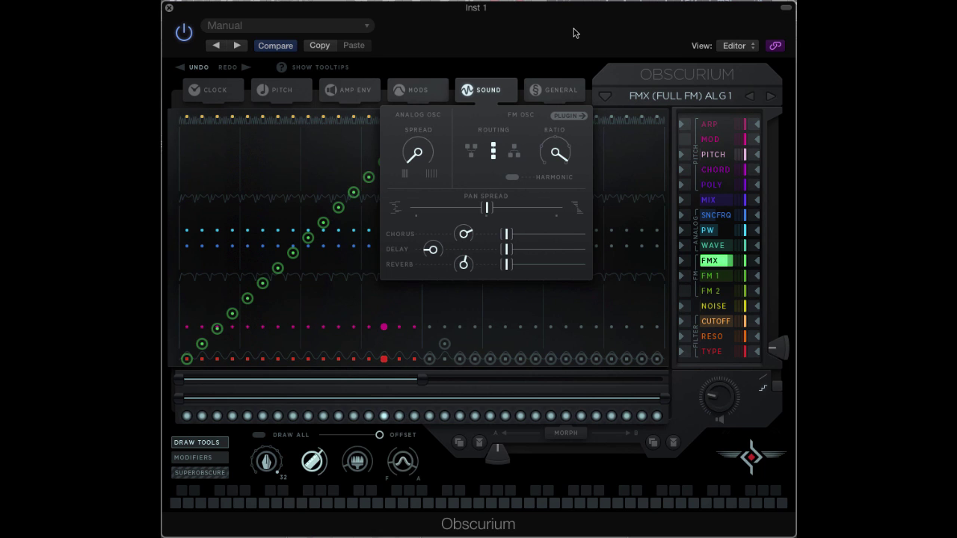
pyautogui.click(736, 275)
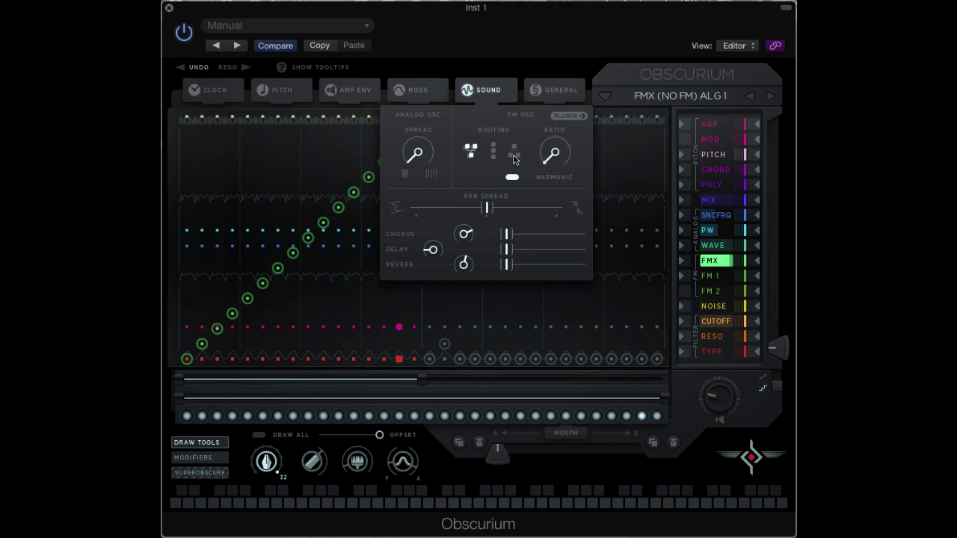
pyautogui.click(514, 154)
pyautogui.click(489, 91)
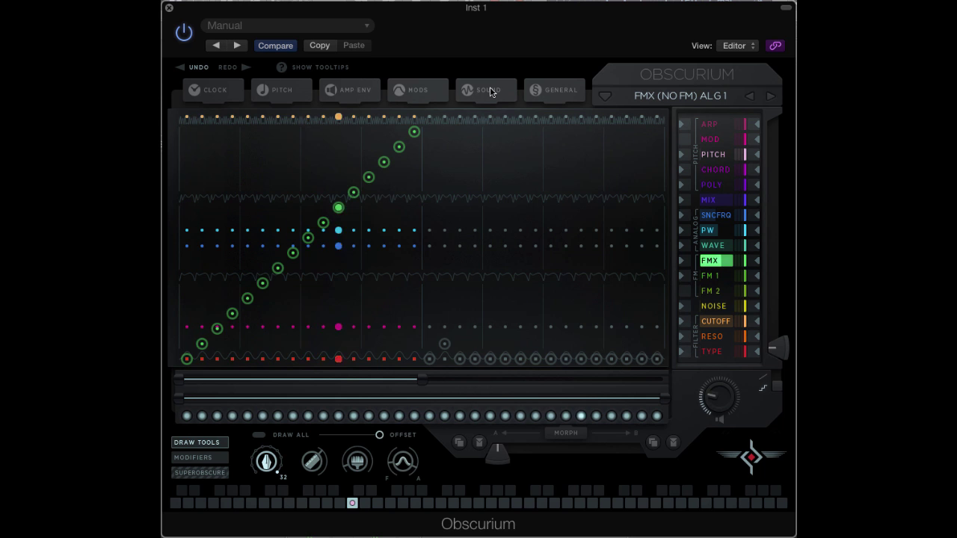
pyautogui.click(724, 292)
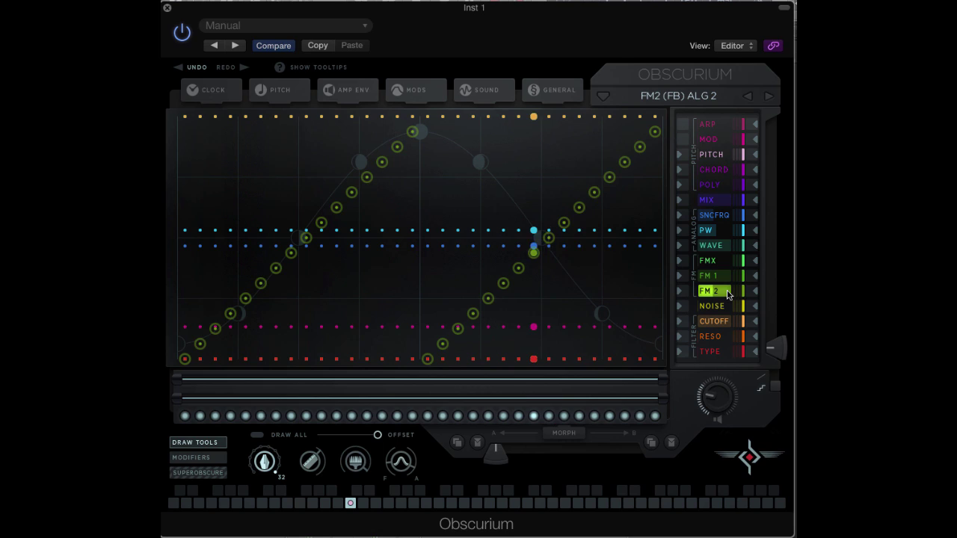
# Load 21. Sawtooth Wave and drag its WAVE lane steps down from sawtooth to square.
pyautogui.click(678, 95)
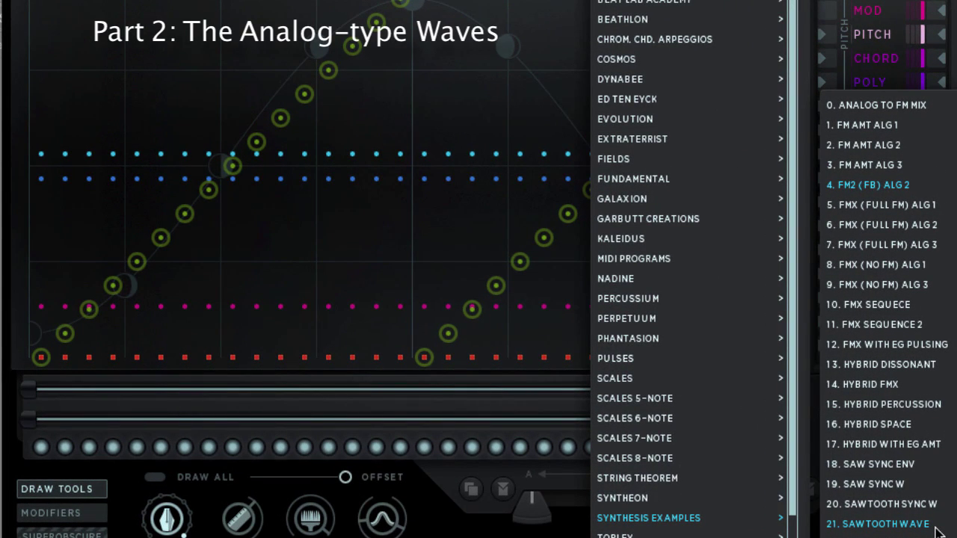
pyautogui.click(938, 526)
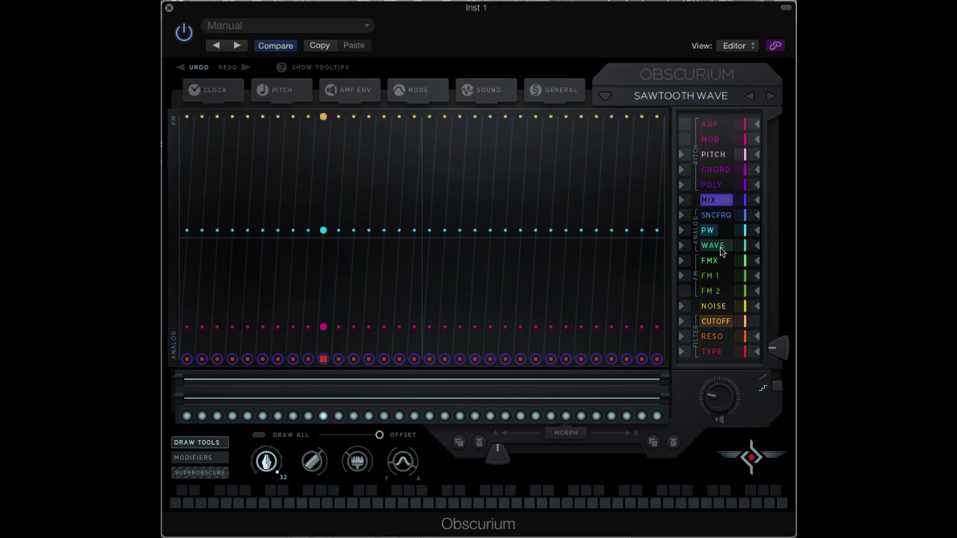
pyautogui.click(714, 247)
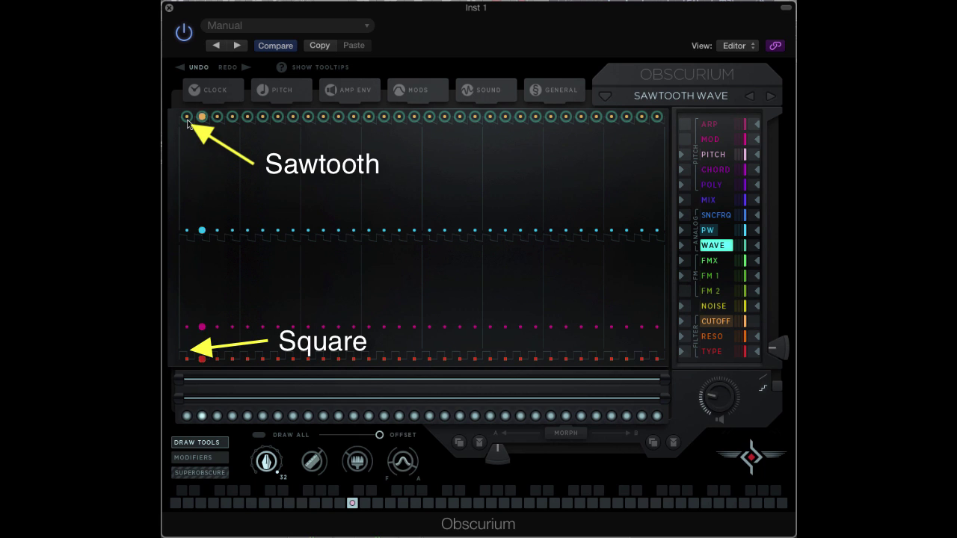
pyautogui.moveTo(188, 122); pyautogui.dragTo(165, 381)
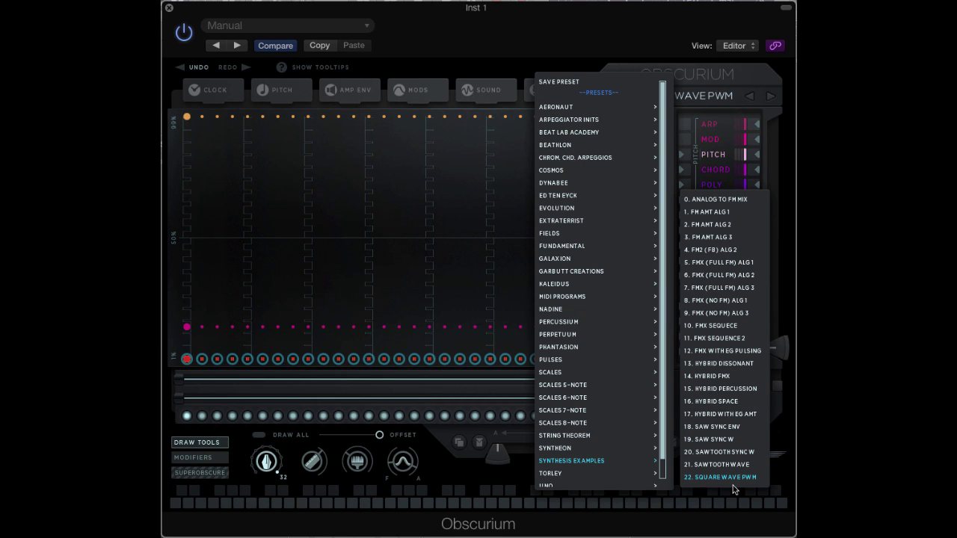
# Load 22. Square Wave PWM and view its pulse-width ENV/LFO/MIN/MAX modulation popup.
pyautogui.click(725, 232)
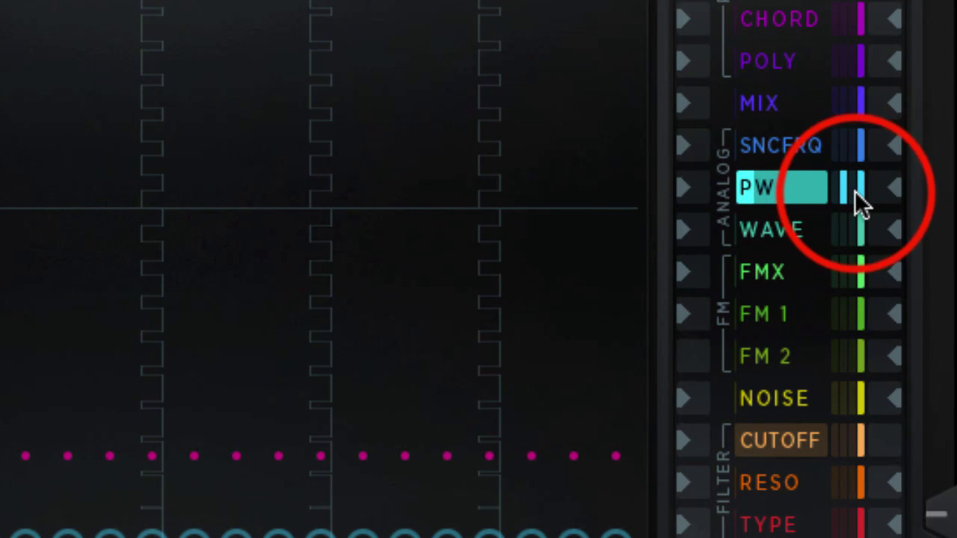
pyautogui.click(856, 193)
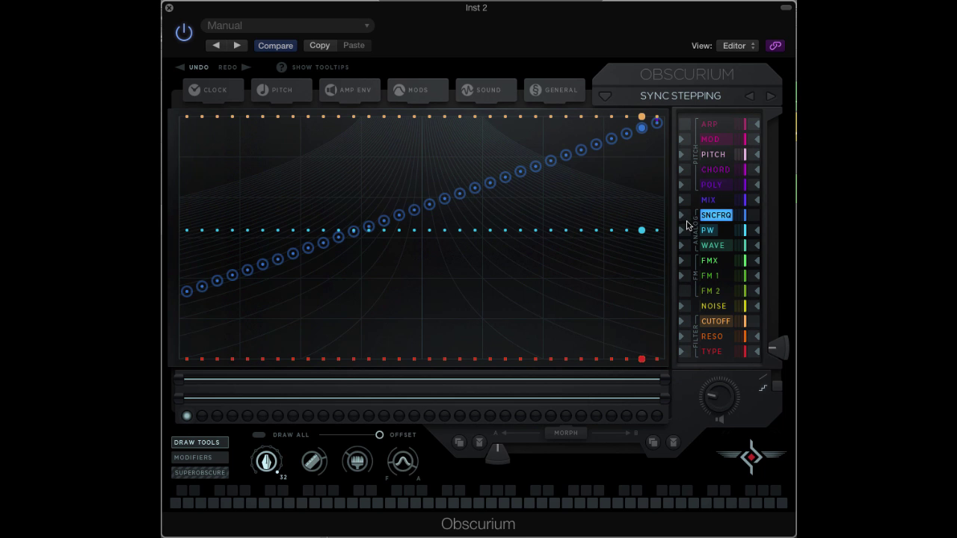
# Use the SNCFRQ row's left arrow twice, then open the preset browser on Synthesis Examples.
pyautogui.click(686, 222)
pyautogui.click(686, 222)
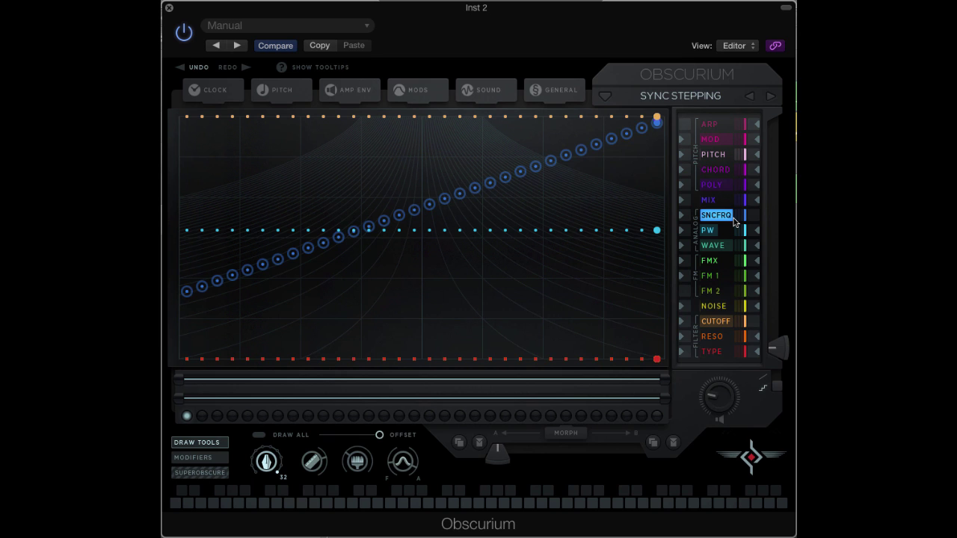
pyautogui.click(681, 96)
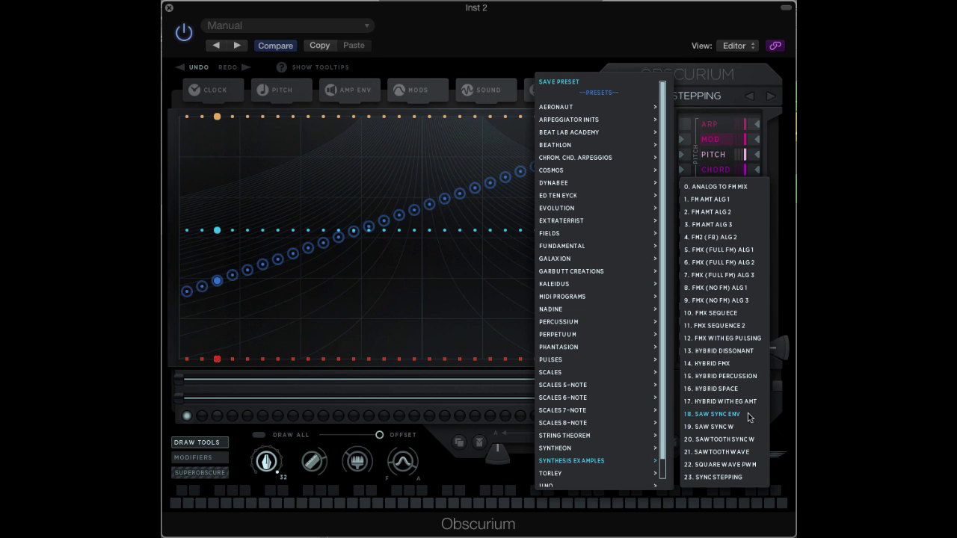
# Load 18. Saw Sync Env, view its SNCFRQ modulation popup, and toggle MIDI ONLY in the PITCH settings.
pyautogui.click(722, 414)
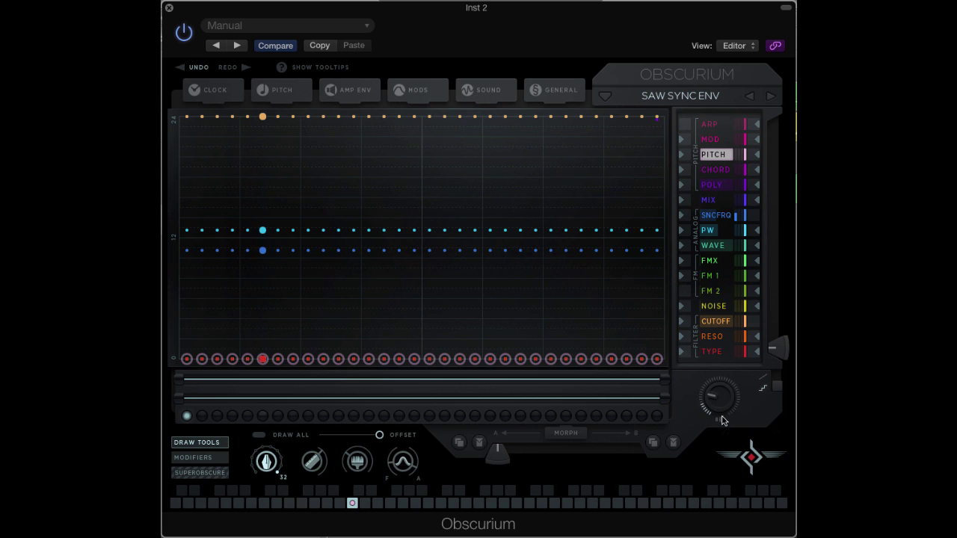
pyautogui.click(742, 219)
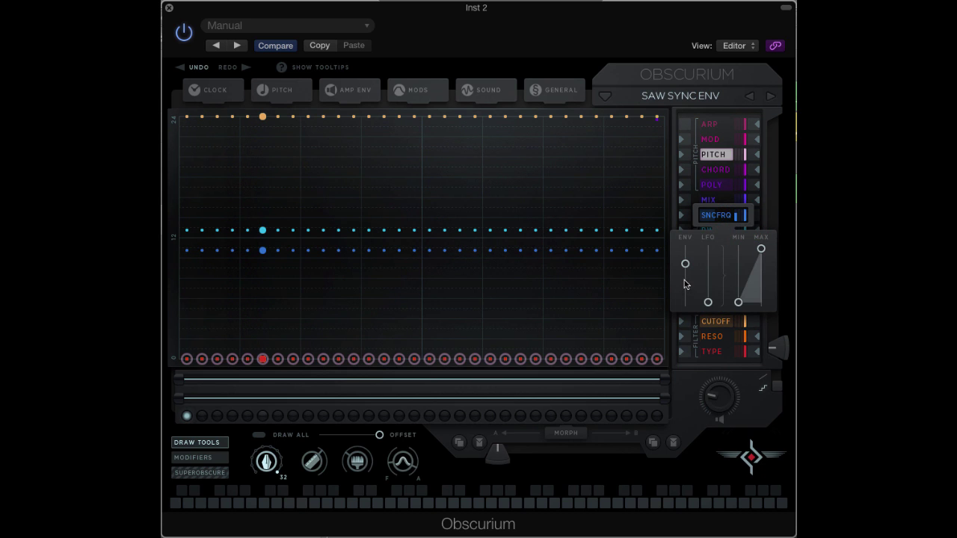
pyautogui.click(287, 91)
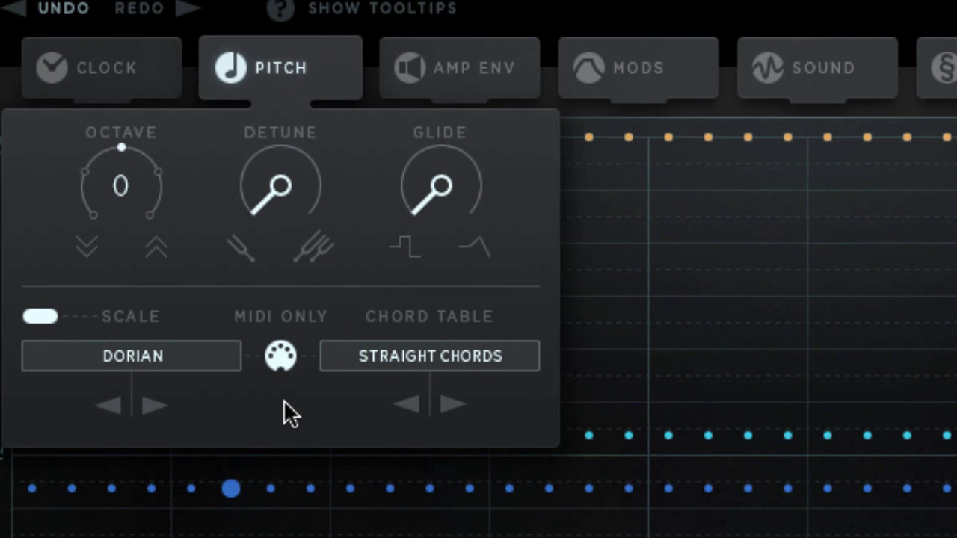
pyautogui.click(280, 355)
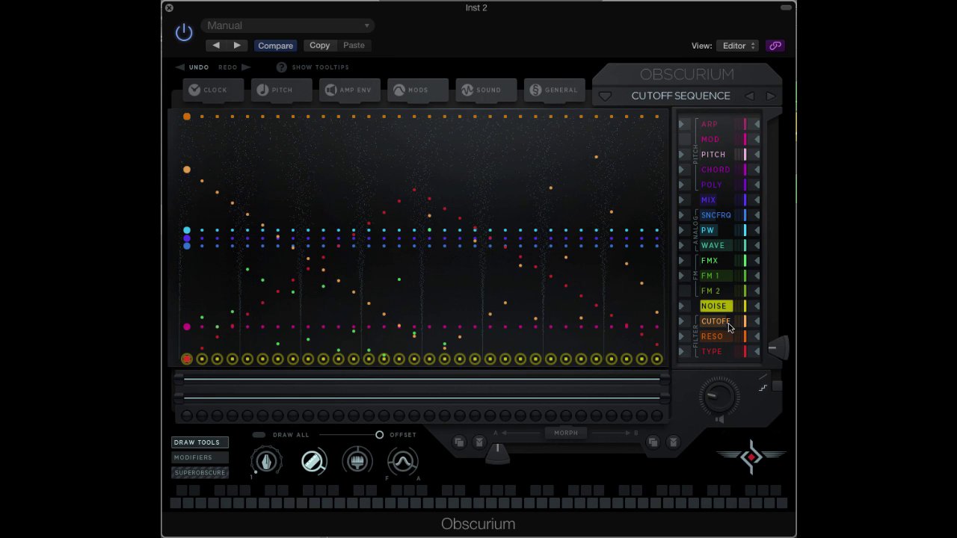
# Draw a rising diagonal ramp across the Cutoff Sequence noise lane's step grid.
pyautogui.moveTo(202, 333)
pyautogui.mouseDown()
pyautogui.moveTo(516, 187)
pyautogui.moveTo(658, 101)
pyautogui.mouseUp()
pyautogui.press('space')
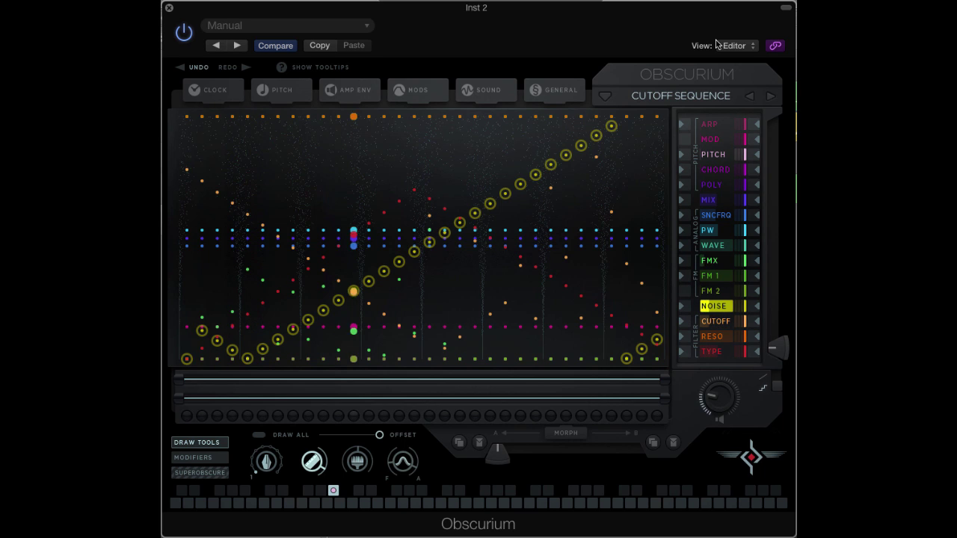